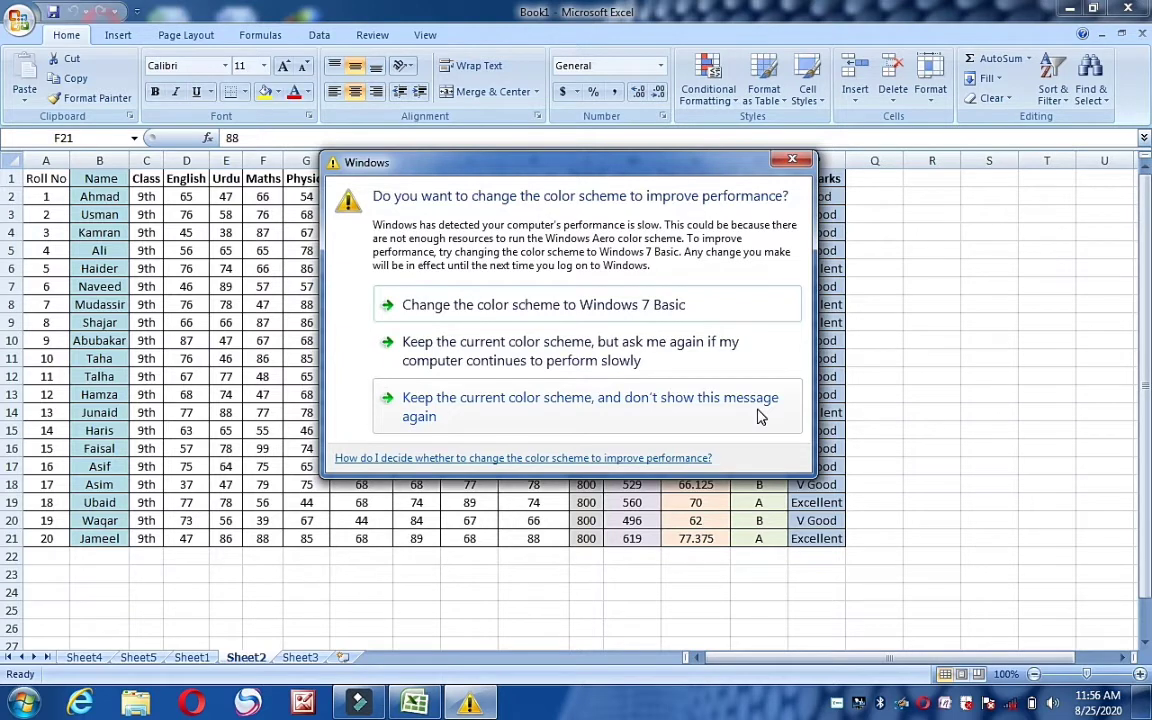
# Step: Keep the current colour scheme and stop the warning from showing again
pyautogui.click(759, 416)
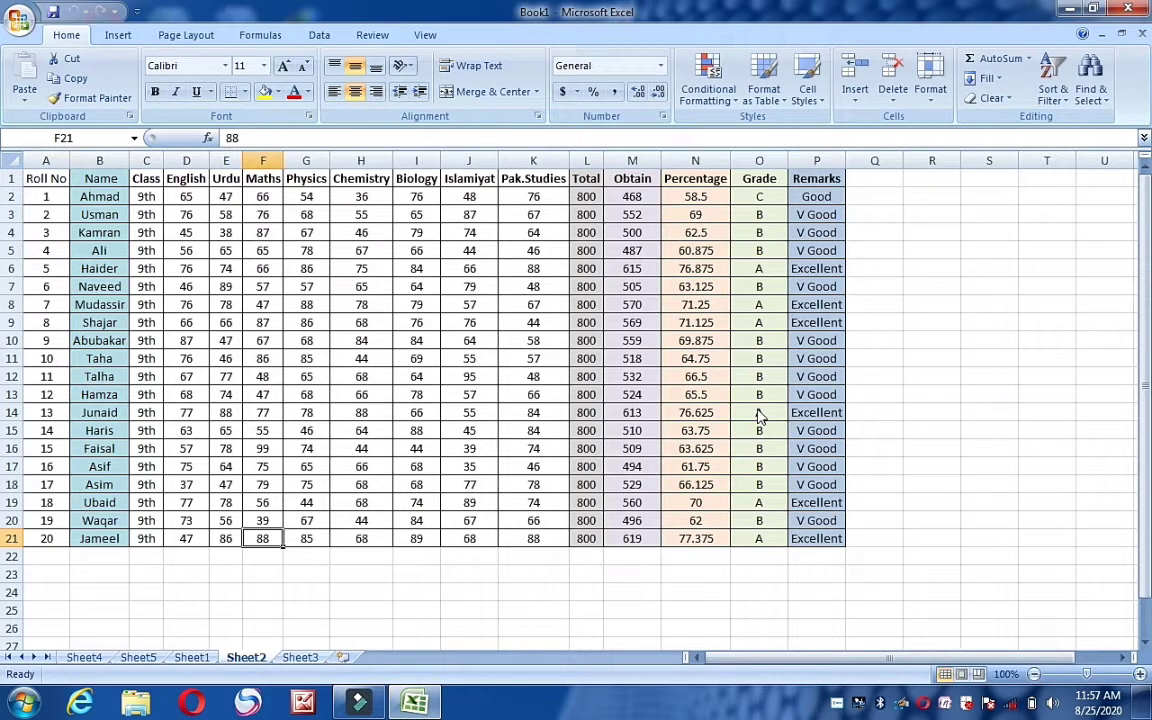
# Step: Name the workbook 'result card' in Save As and bring up the Tools save options
pyautogui.hotkey('ctrl', 's')
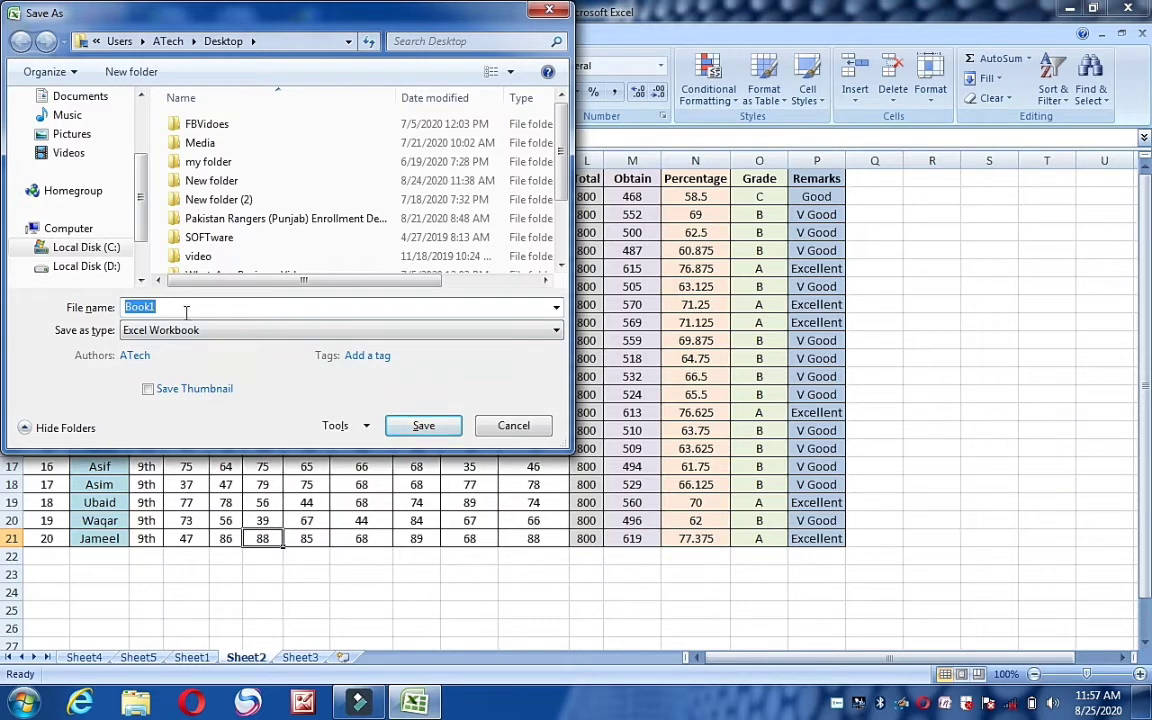
pyautogui.press('BackSpace')
pyautogui.write('res')
pyautogui.write('ult ')
pyautogui.write('card')
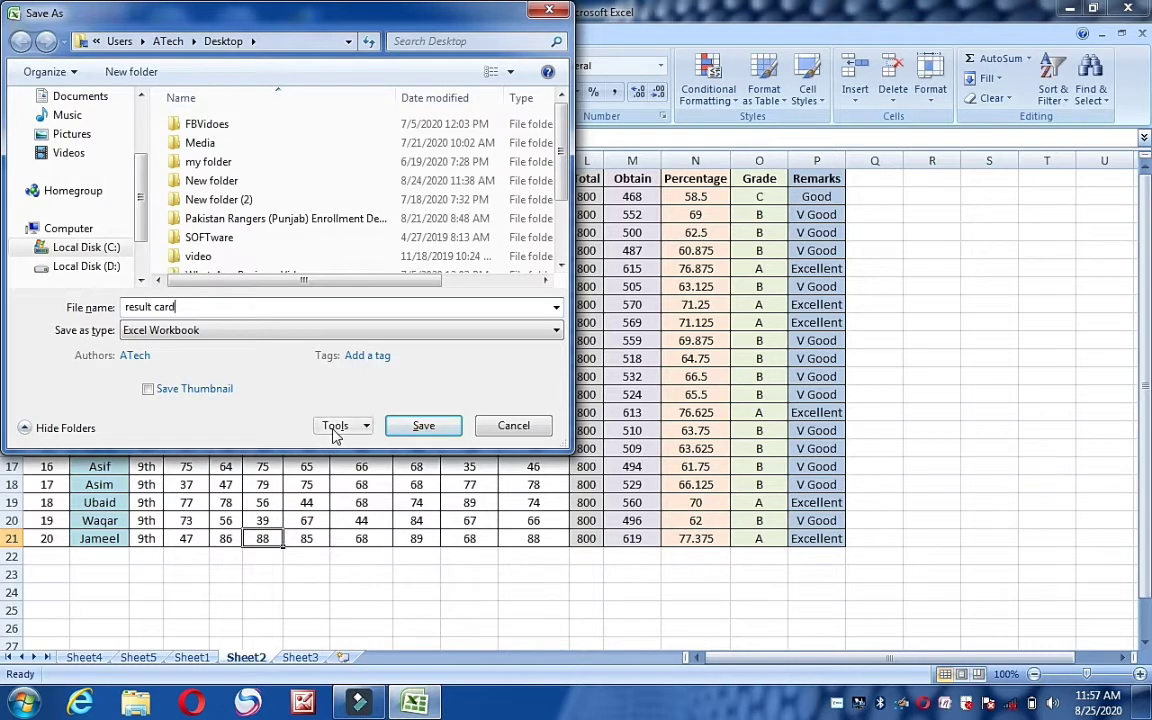
pyautogui.click(352, 431)
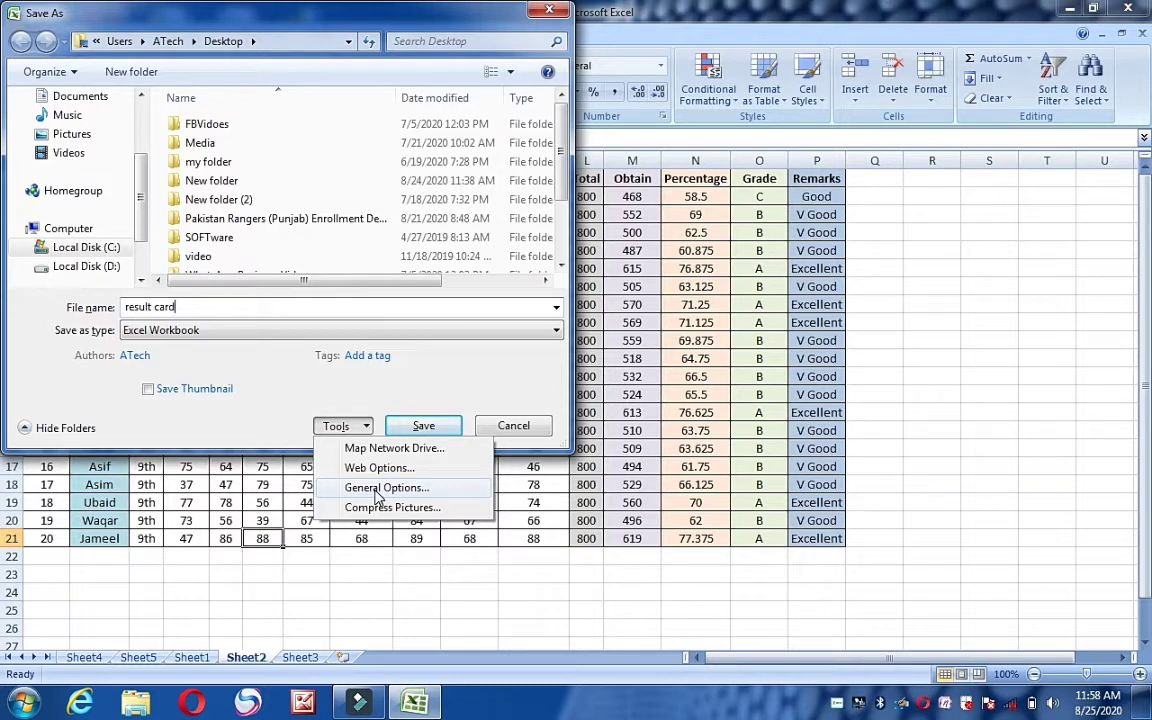
# Step: In General Options, set a password to open the workbook and confirm it
pyautogui.click(378, 492)
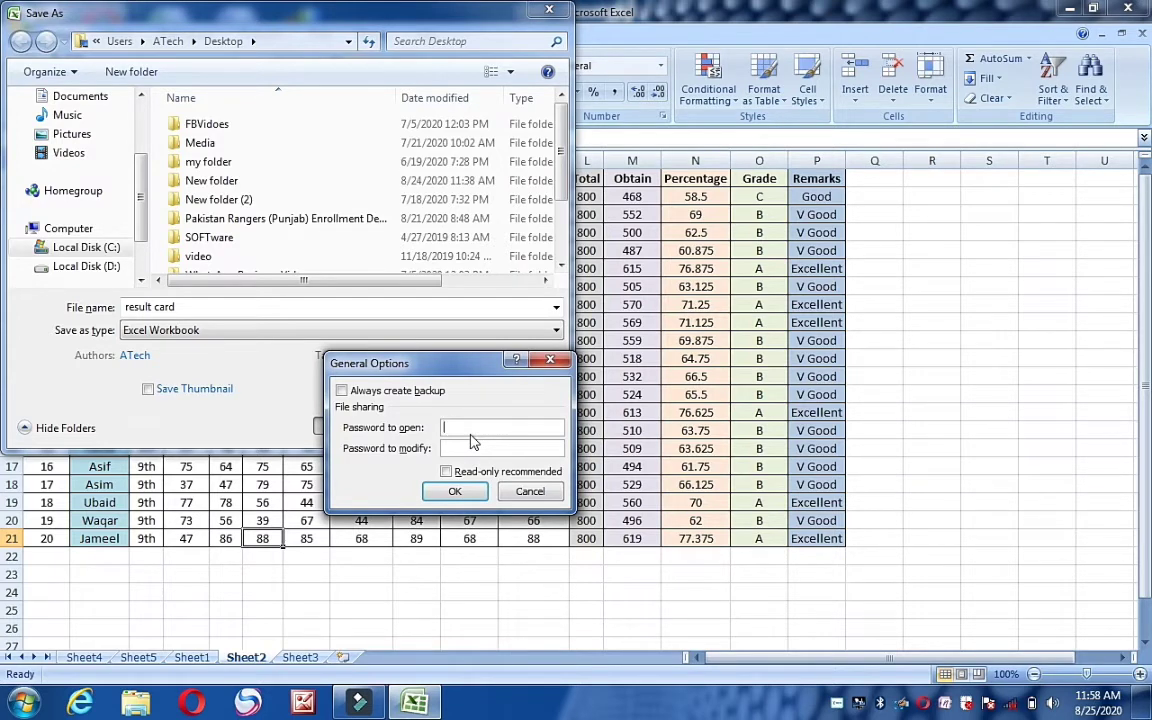
pyautogui.click(455, 495)
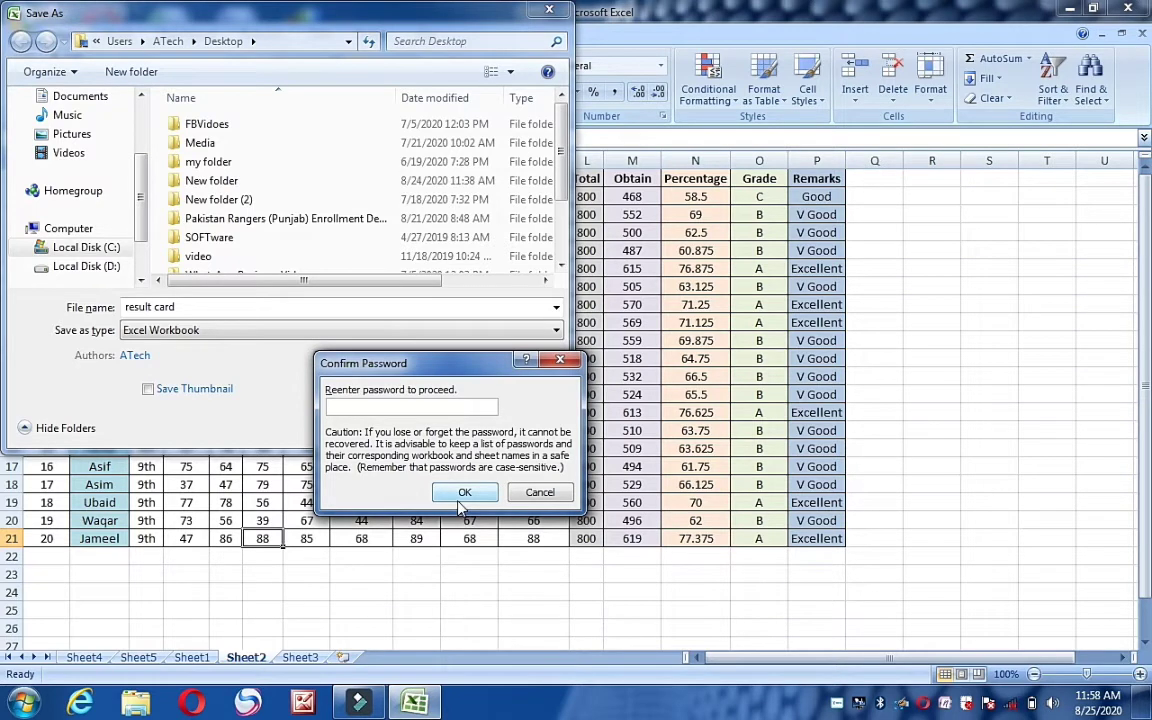
pyautogui.click(460, 497)
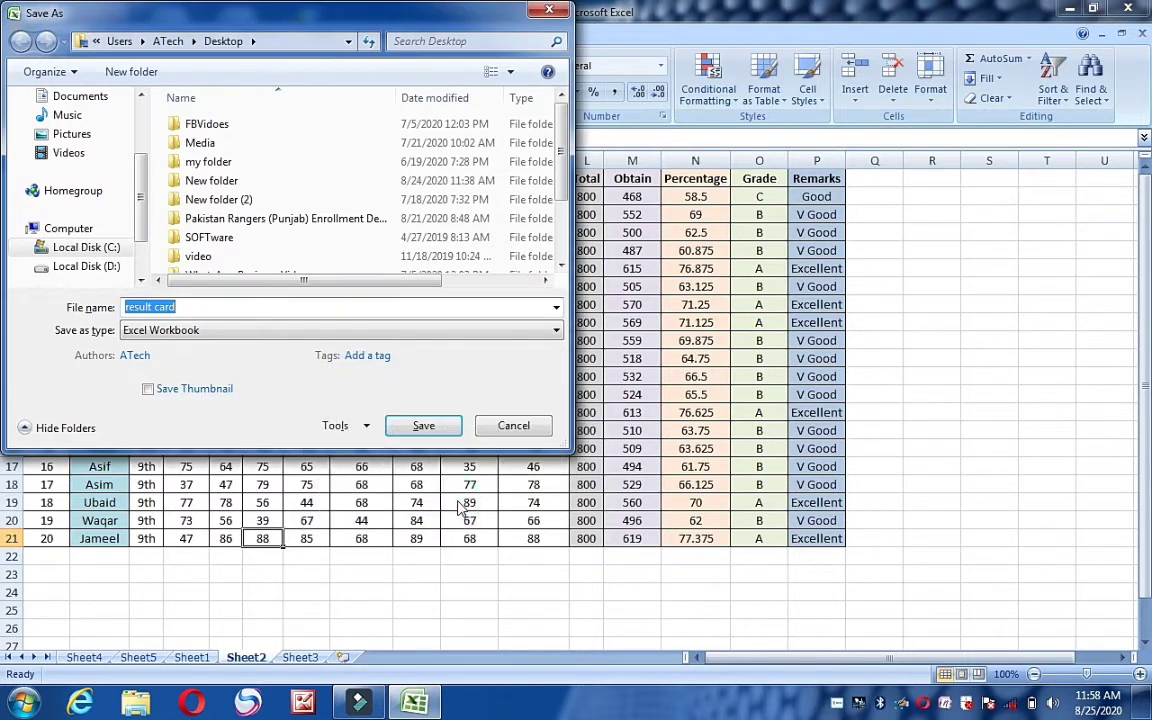
# Step: Save 'result card', close Excel, and reopen the file from the desktop
pyautogui.click(432, 425)
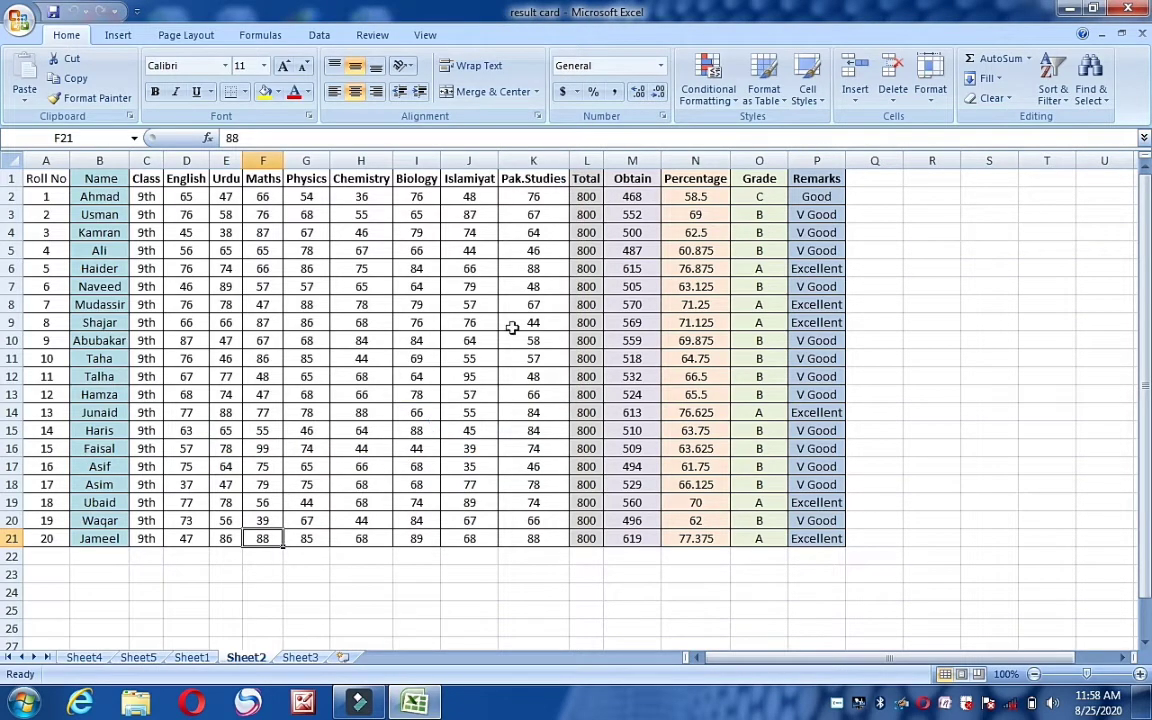
pyautogui.click(1127, 9)
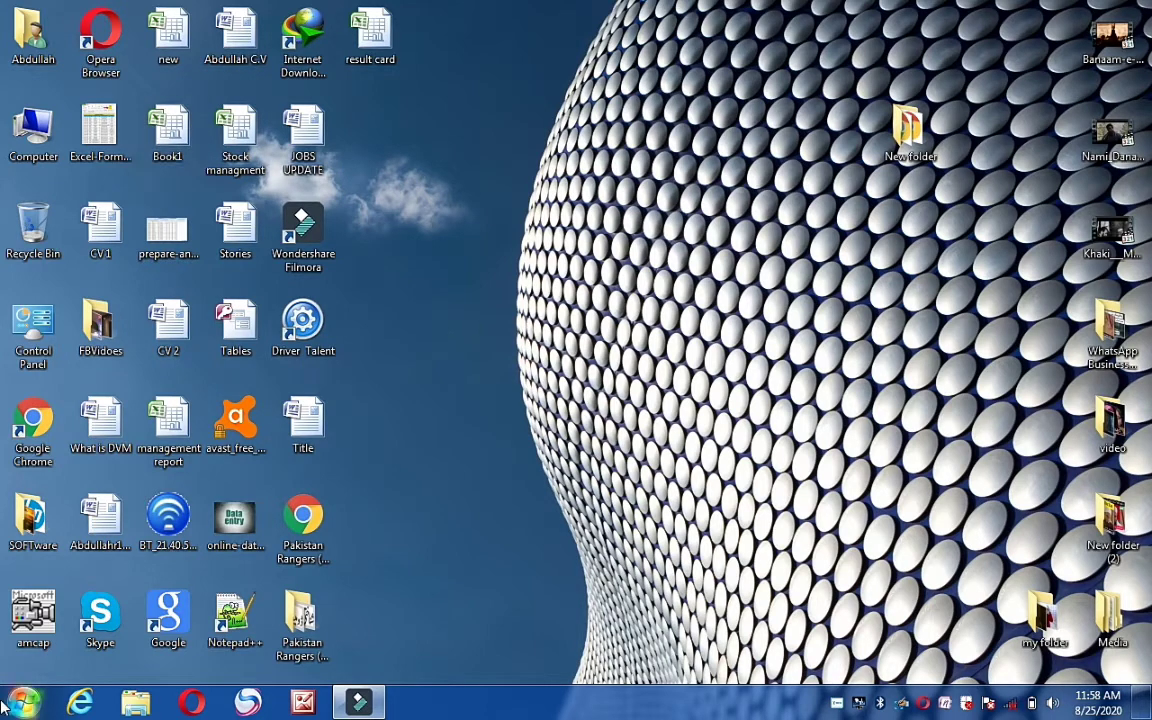
pyautogui.doubleClick(363, 63)
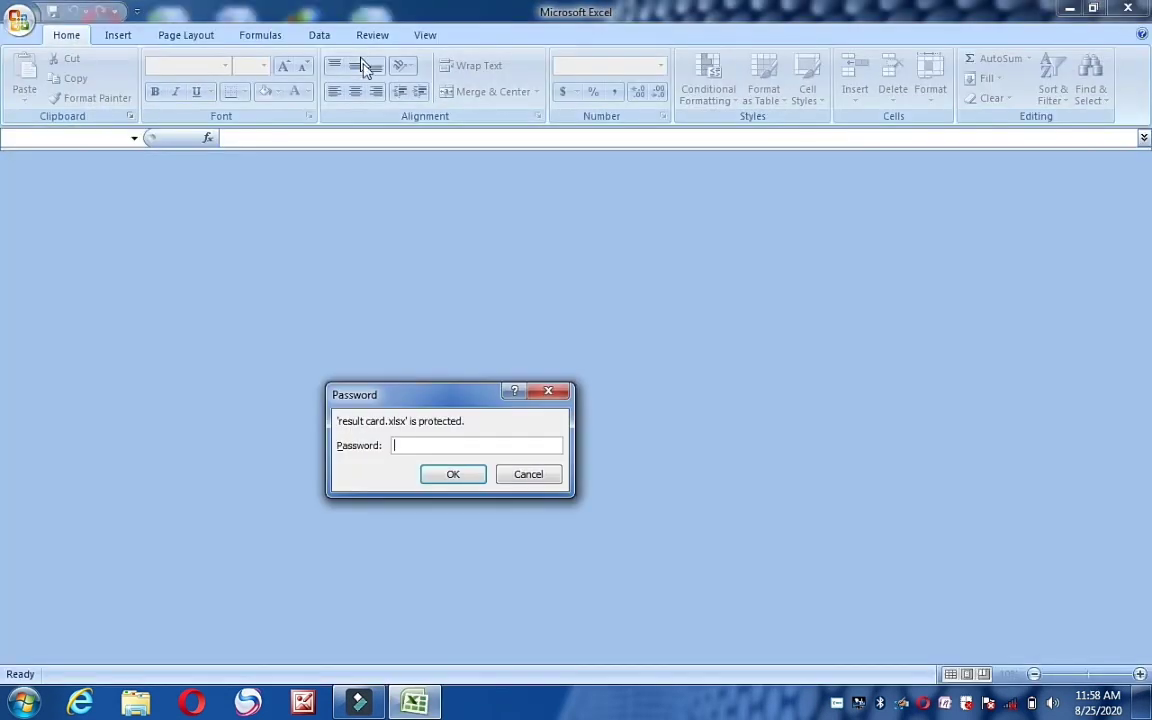
# Step: Enter the workbook's open password to unlock 'result card' and show the result sheet
pyautogui.click(481, 563)
pyautogui.press('Return')
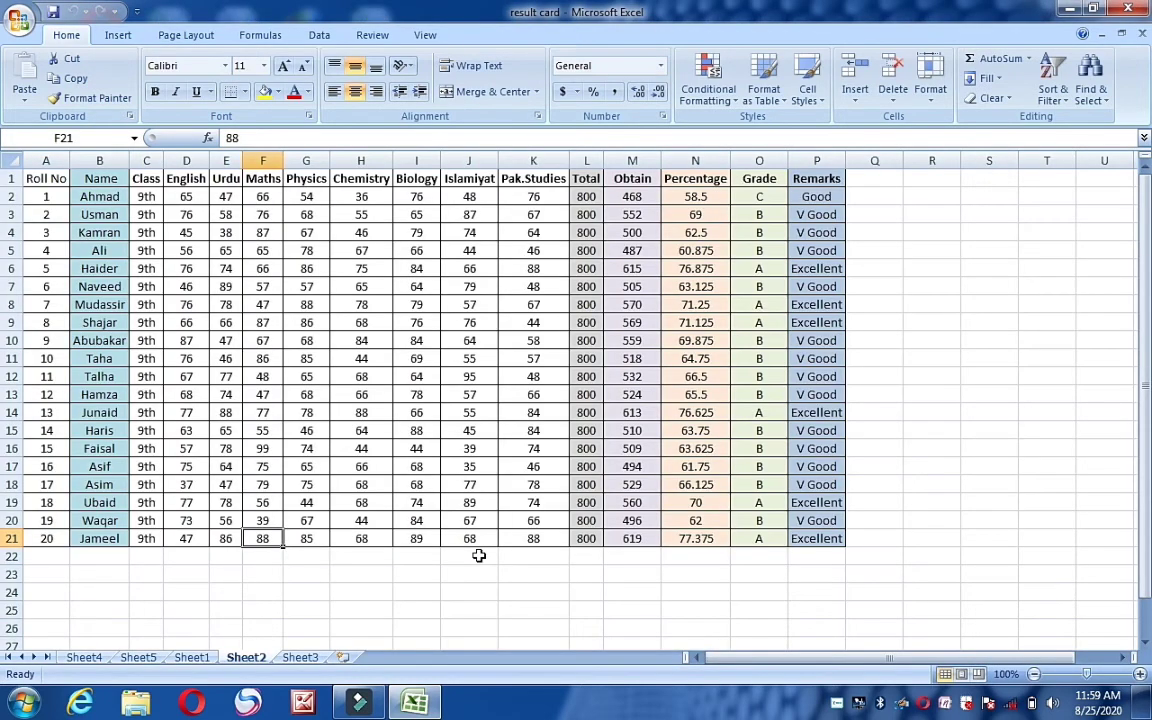